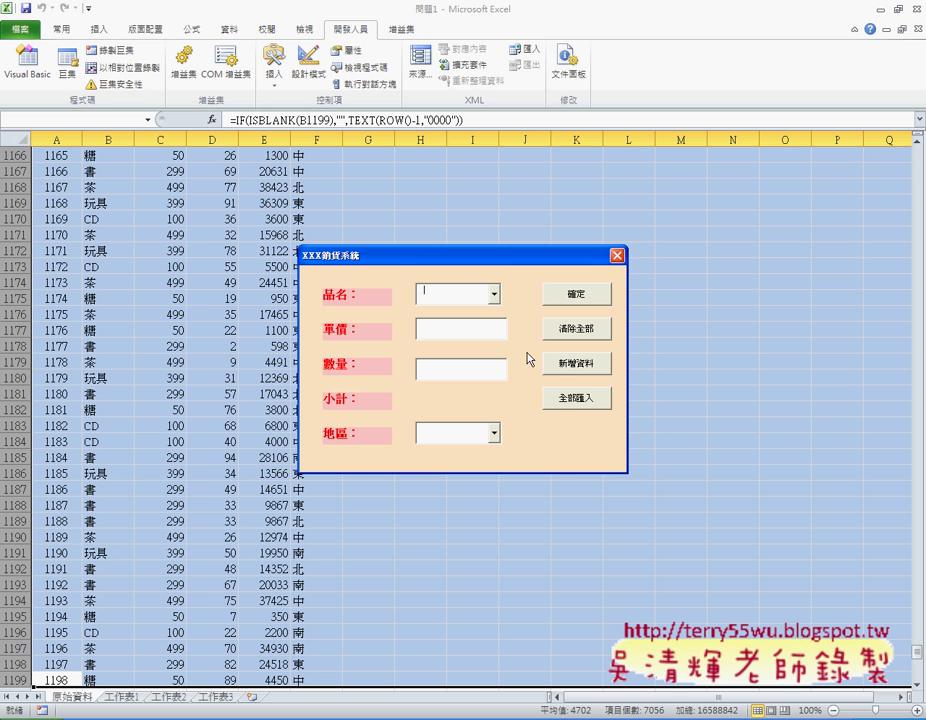
# Run 全部匯入 to import all 1198 sales rows into Access and close the 匯入資料成功!! message.
pyautogui.click(577, 405)
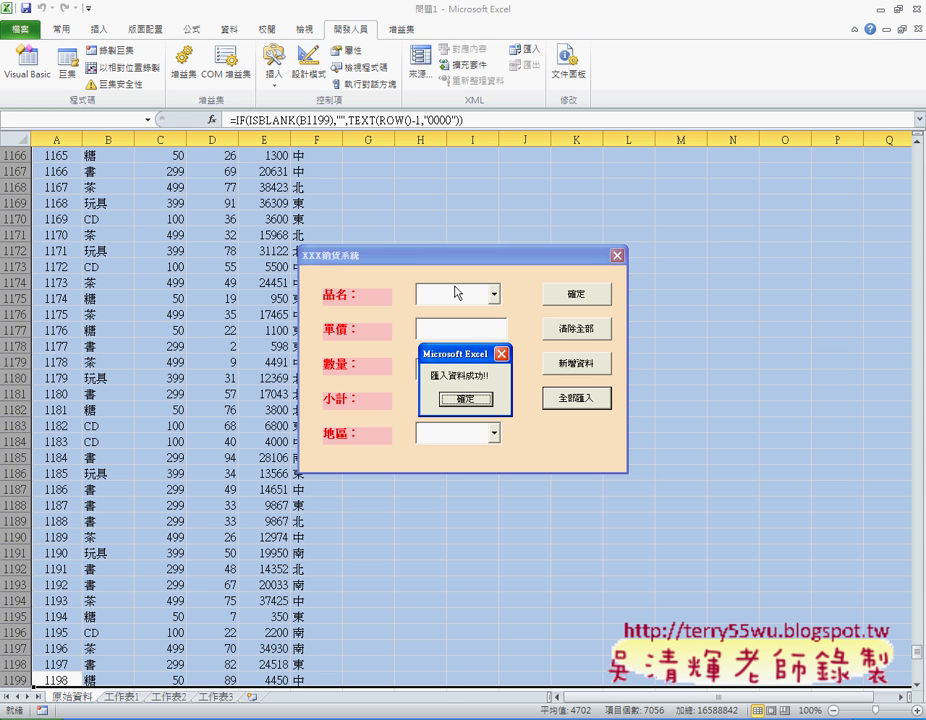
pyautogui.click(466, 399)
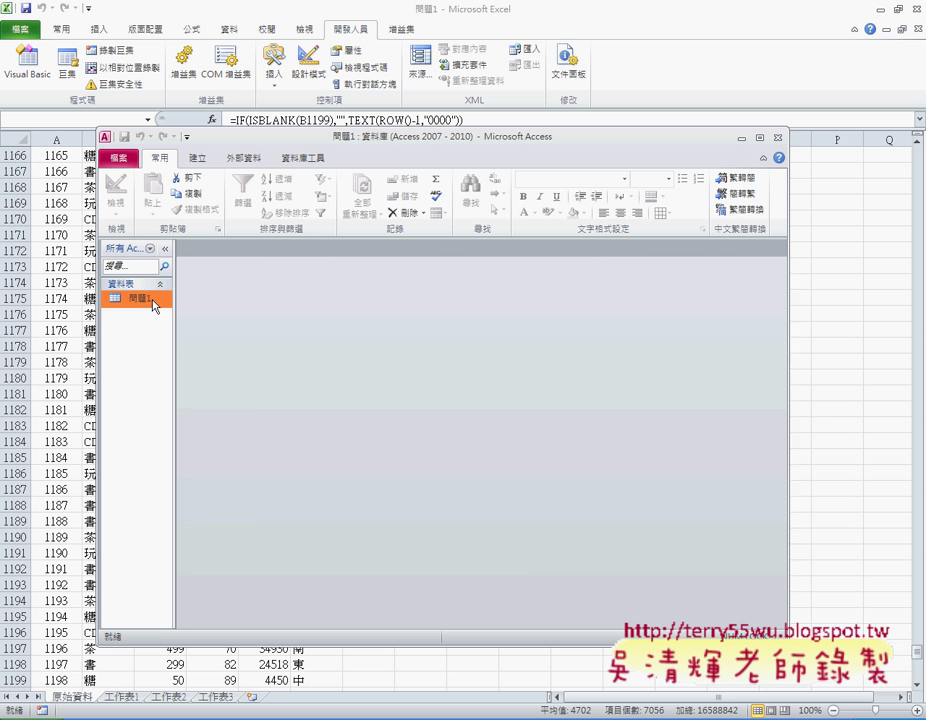
pyautogui.doubleClick(160, 305)
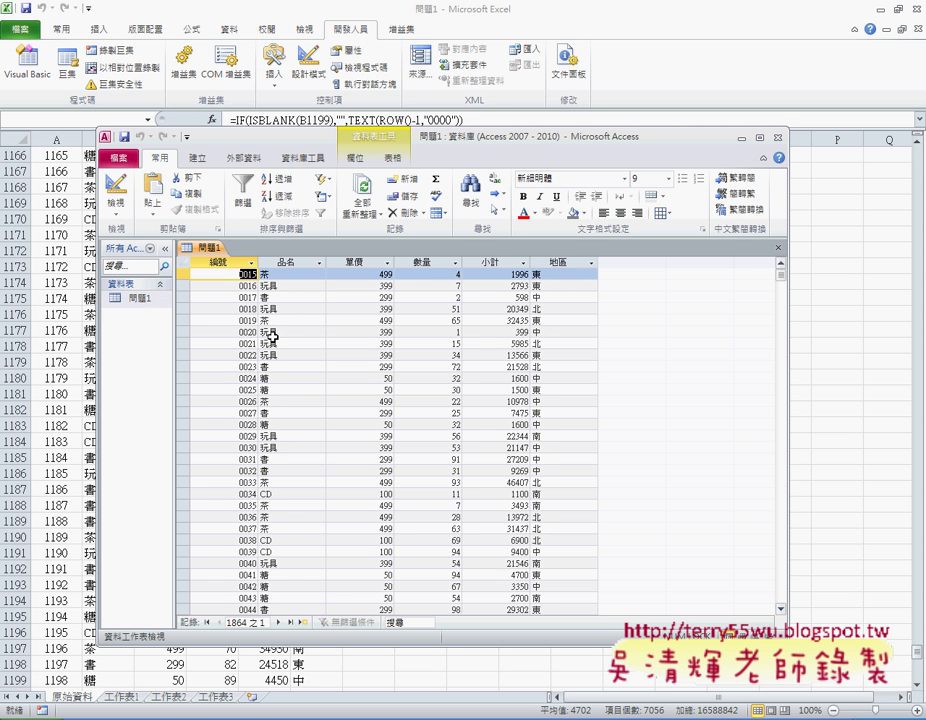
pyautogui.scroll(-3, 271, 338)
pyautogui.scroll(-9, 271, 338)
pyautogui.scroll(-9, 271, 338)
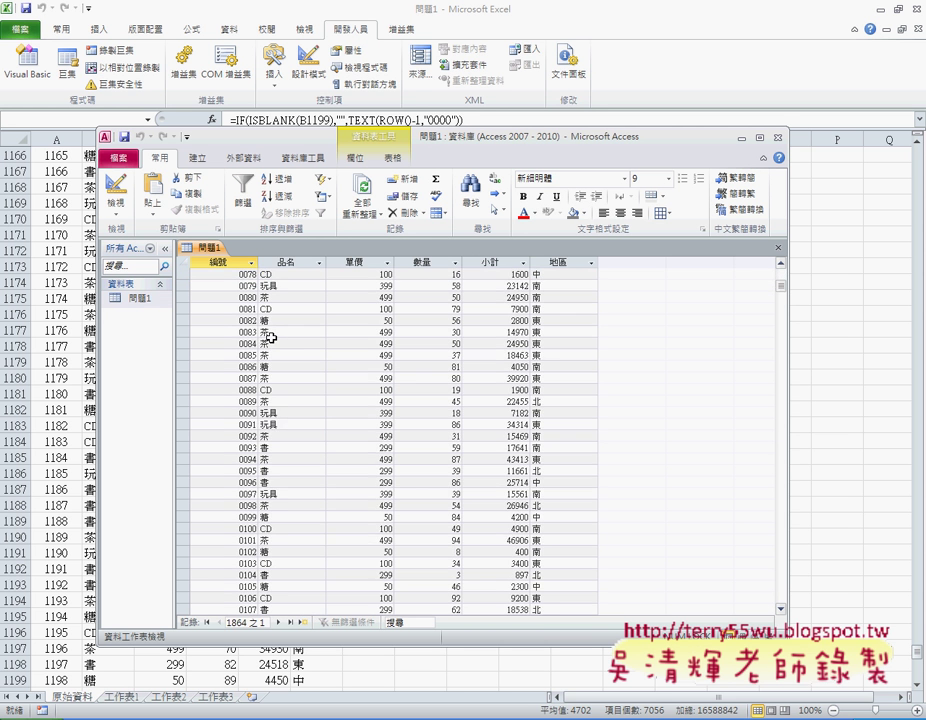
pyautogui.scroll(-15, 271, 338)
pyautogui.scroll(14, 271, 338)
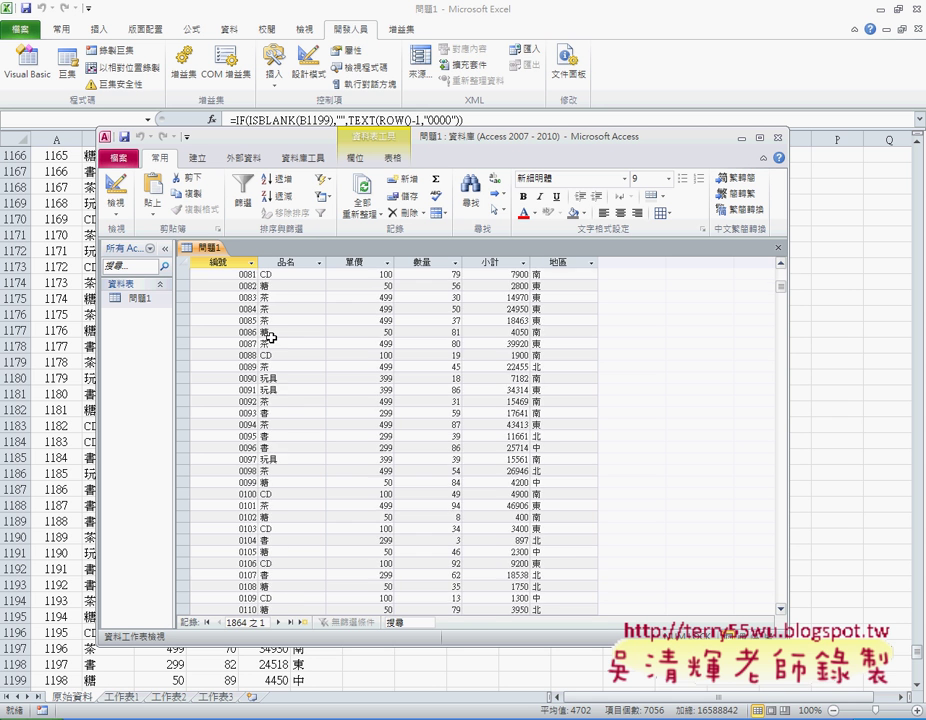
pyautogui.scroll(17, 271, 338)
pyautogui.scroll(5, 271, 300)
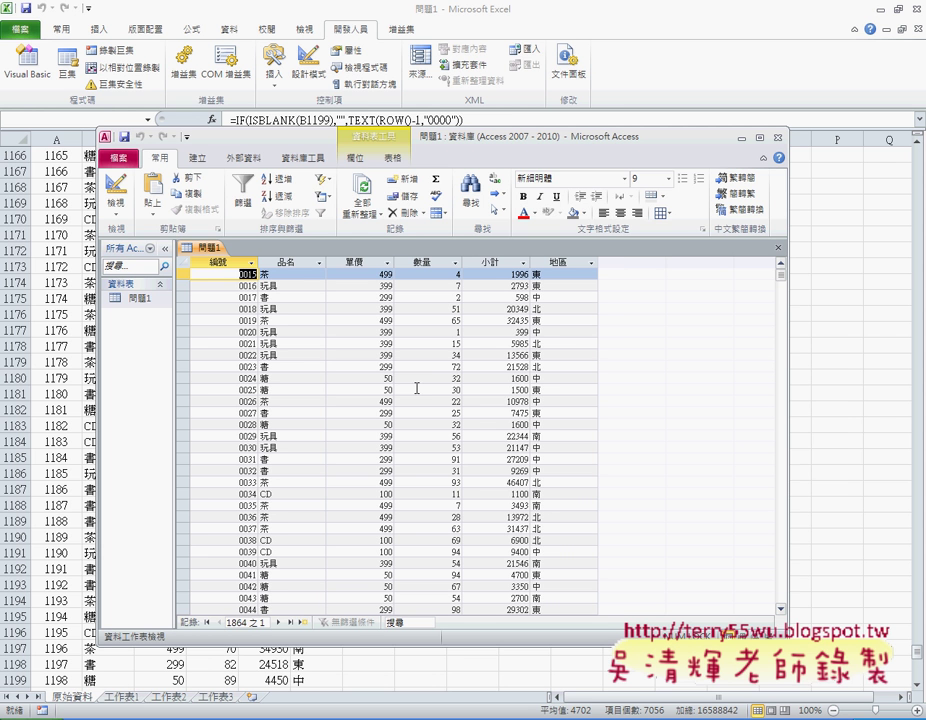
pyautogui.click(739, 137)
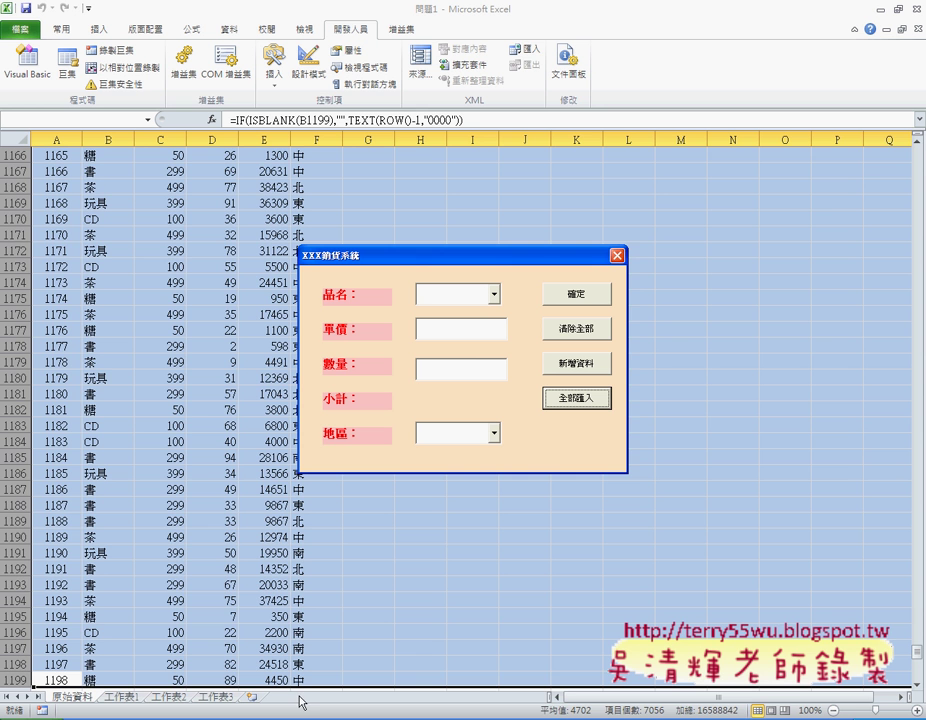
# Switch to the VBA editor and highlight cmdD_Click's For loop line.
pyautogui.click(583, 715)
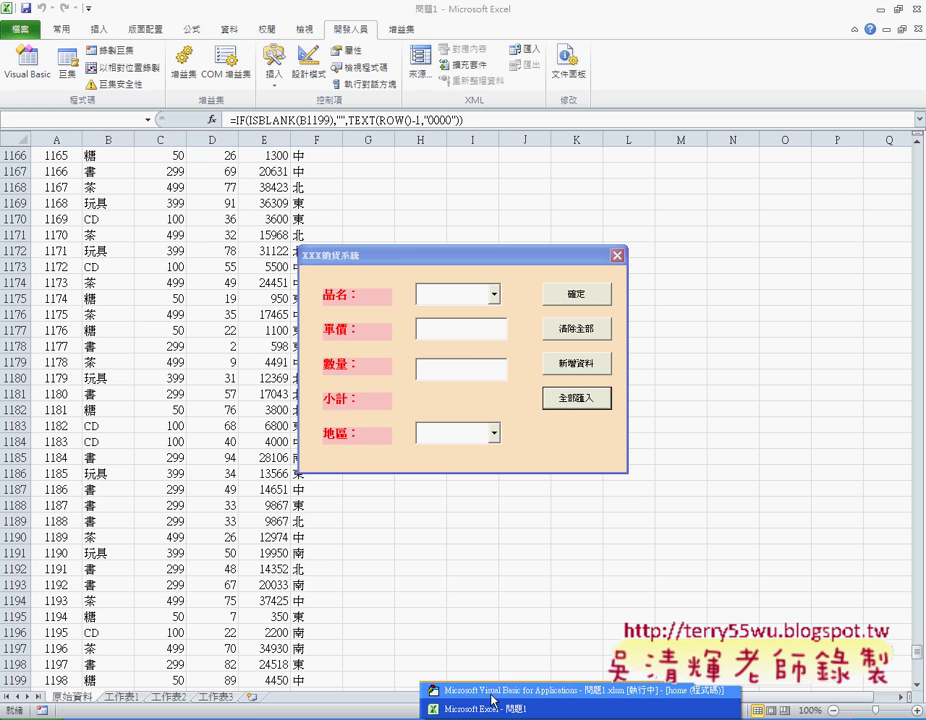
pyautogui.click(510, 690)
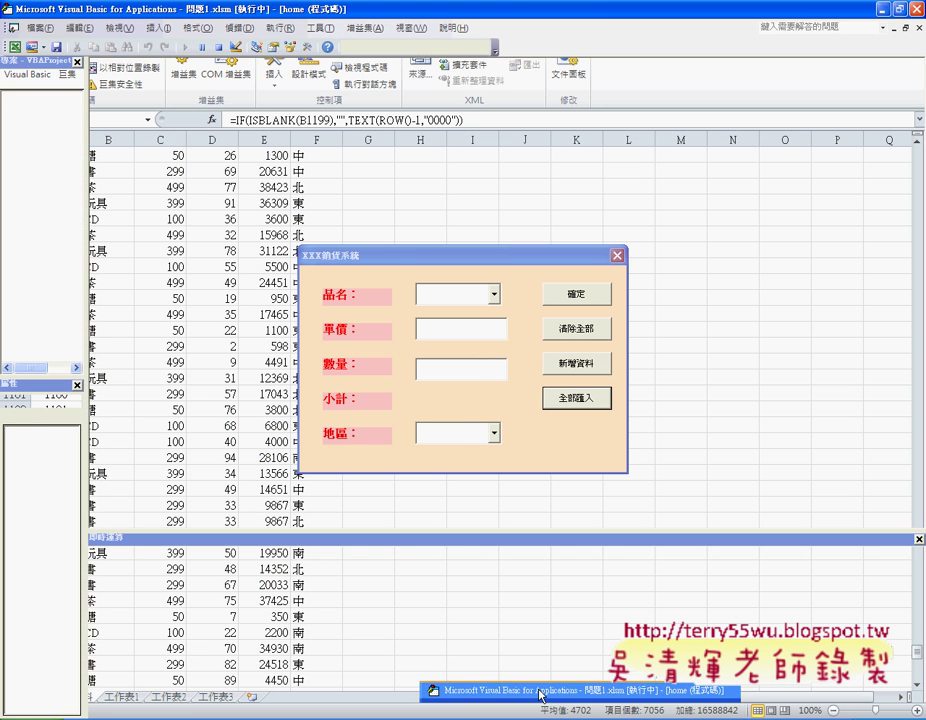
pyautogui.moveTo(143, 113); pyautogui.dragTo(425, 113)
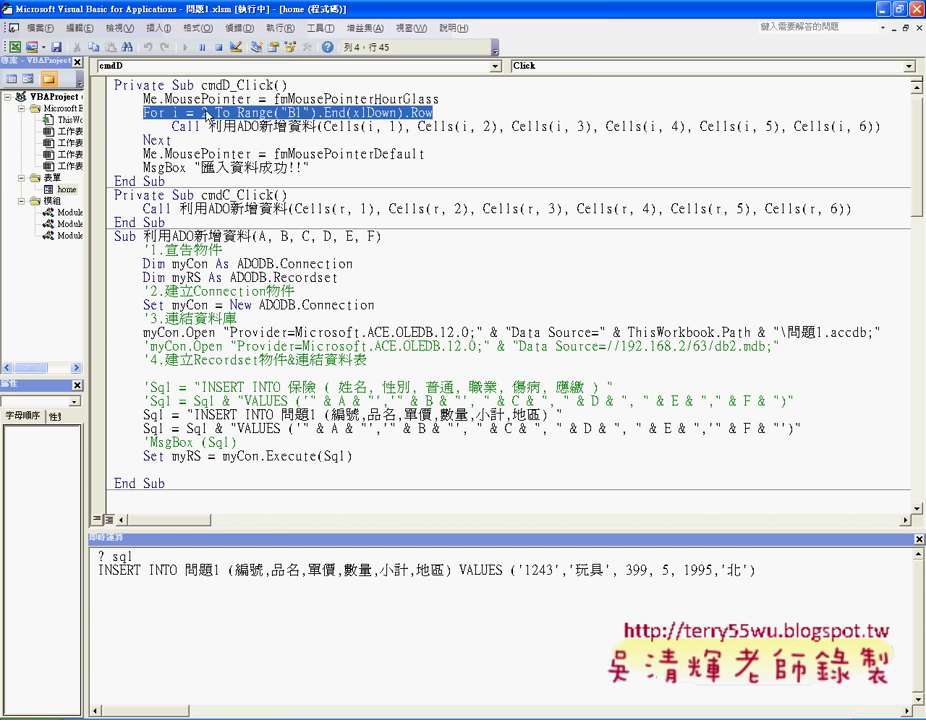
pyautogui.click(151, 113)
# Mark the loop's Call line and draw an arrow from cmdC_Click's single-record Call to it.
pyautogui.click(209, 126)
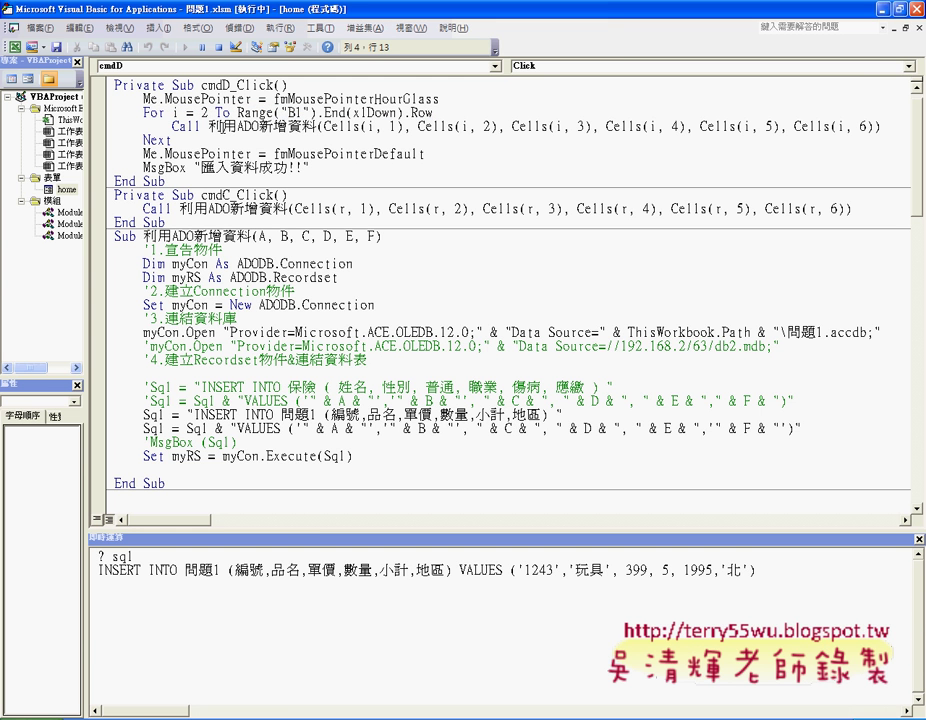
pyautogui.moveTo(172, 126); pyautogui.dragTo(256, 127)
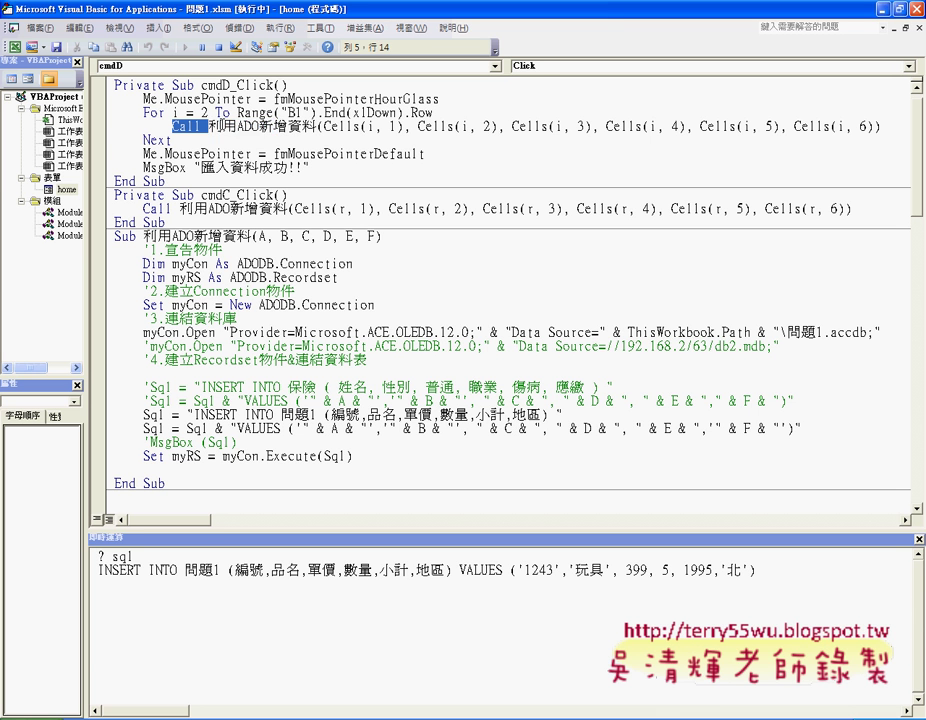
pyautogui.moveTo(337, 126); pyautogui.dragTo(345, 126)
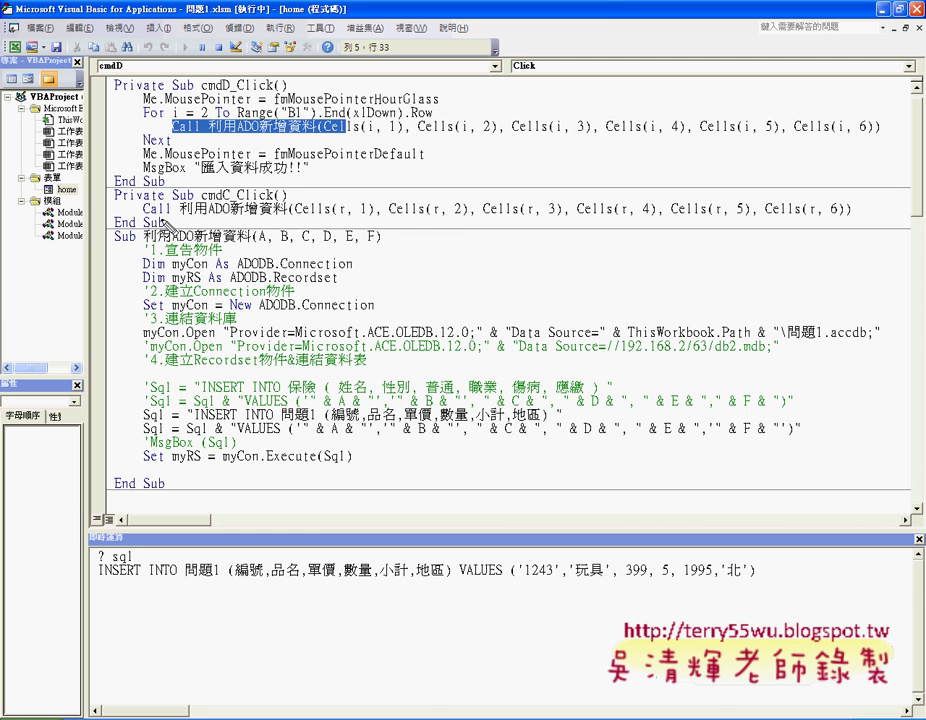
pyautogui.moveTo(140, 213); pyautogui.dragTo(462, 212)
pyautogui.moveTo(118, 200); pyautogui.dragTo(172, 130)
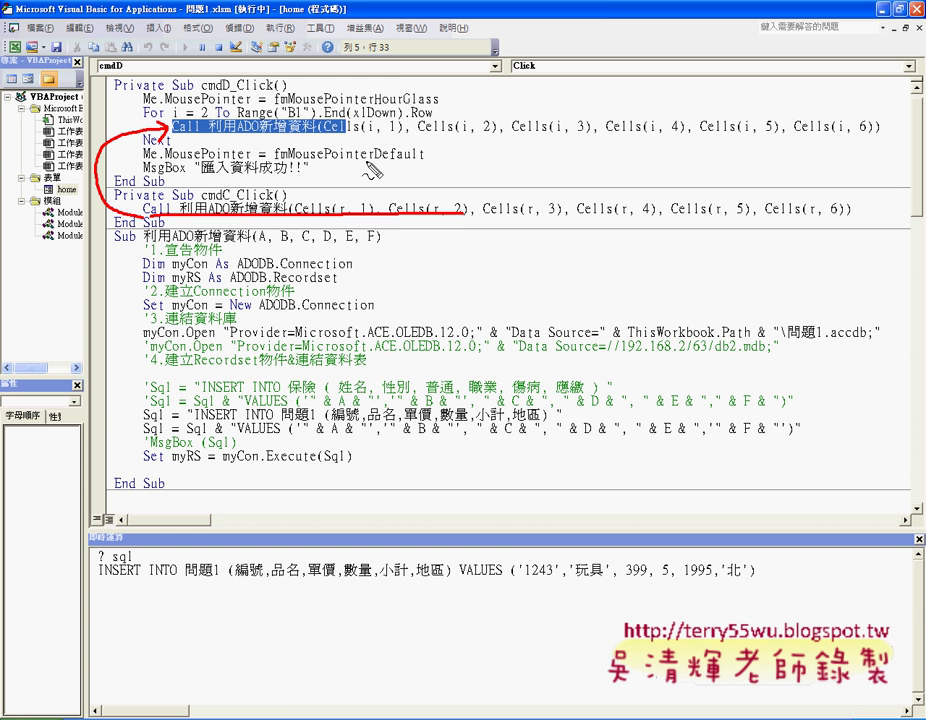
# Mark the loop call's (i, 1) argument, Next, and the Me.MousePointer line in cmdD_Click.
pyautogui.click(372, 133)
pyautogui.moveTo(142, 147); pyautogui.dragTo(167, 147)
pyautogui.moveTo(142, 106); pyautogui.dragTo(152, 106)
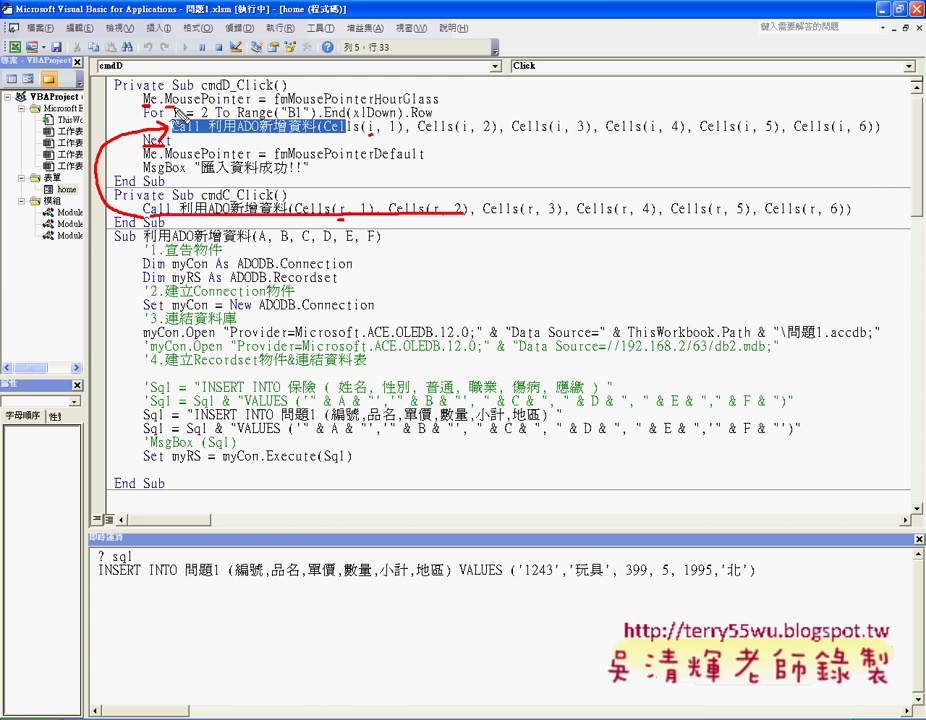
pyautogui.moveTo(145, 113); pyautogui.dragTo(258, 118)
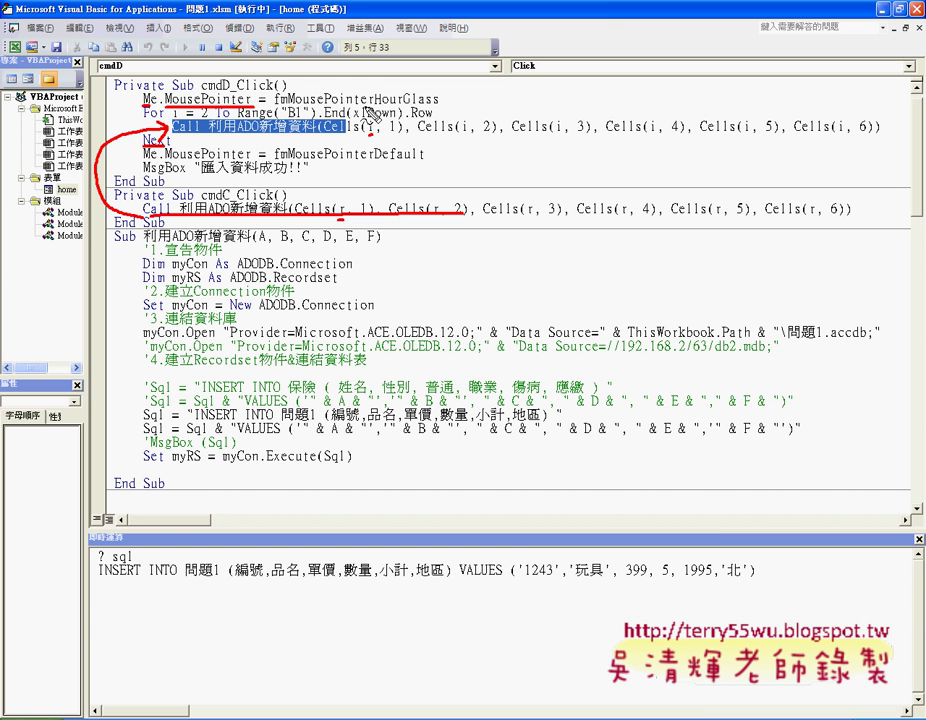
# Underline HourGlass and Default, noting their values 11 and 0 beside them.
pyautogui.moveTo(378, 105); pyautogui.dragTo(438, 104)
pyautogui.moveTo(375, 162); pyautogui.dragTo(423, 162)
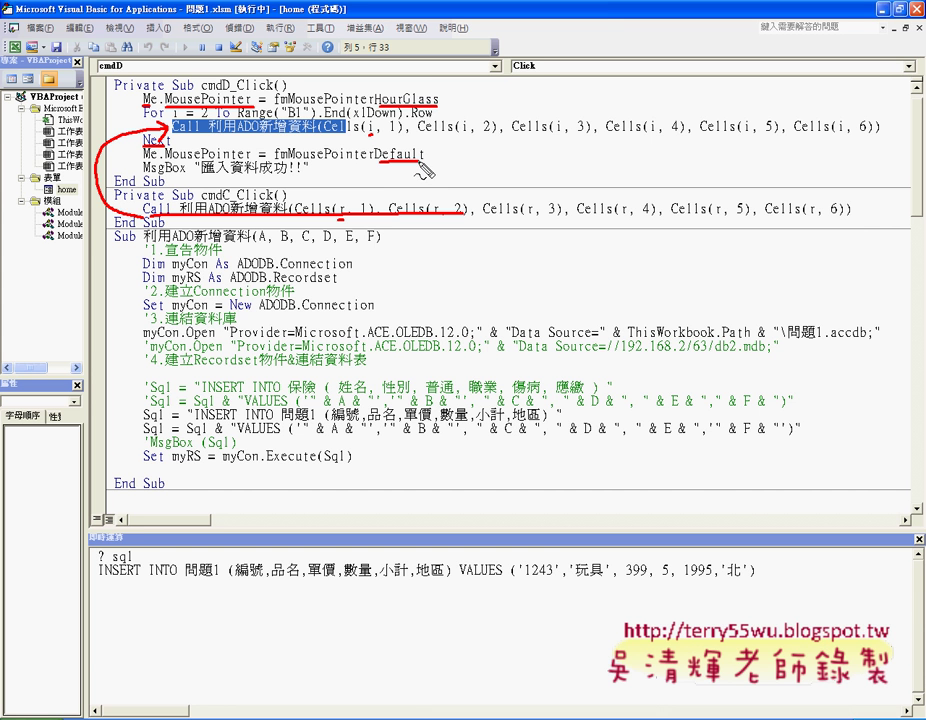
pyautogui.moveTo(452, 92); pyautogui.dragTo(461, 104)
pyautogui.moveTo(441, 148); pyautogui.dragTo(440, 149)
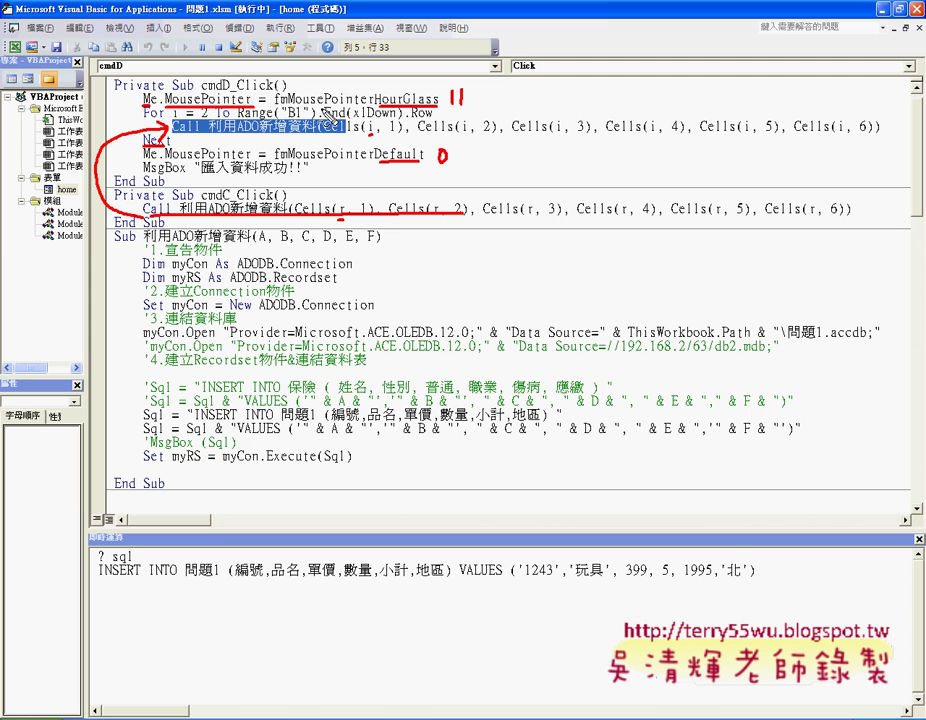
# Clear the pen annotations and bring up the Excel 2010 開發人員參考 help page.
pyautogui.press('Escape')
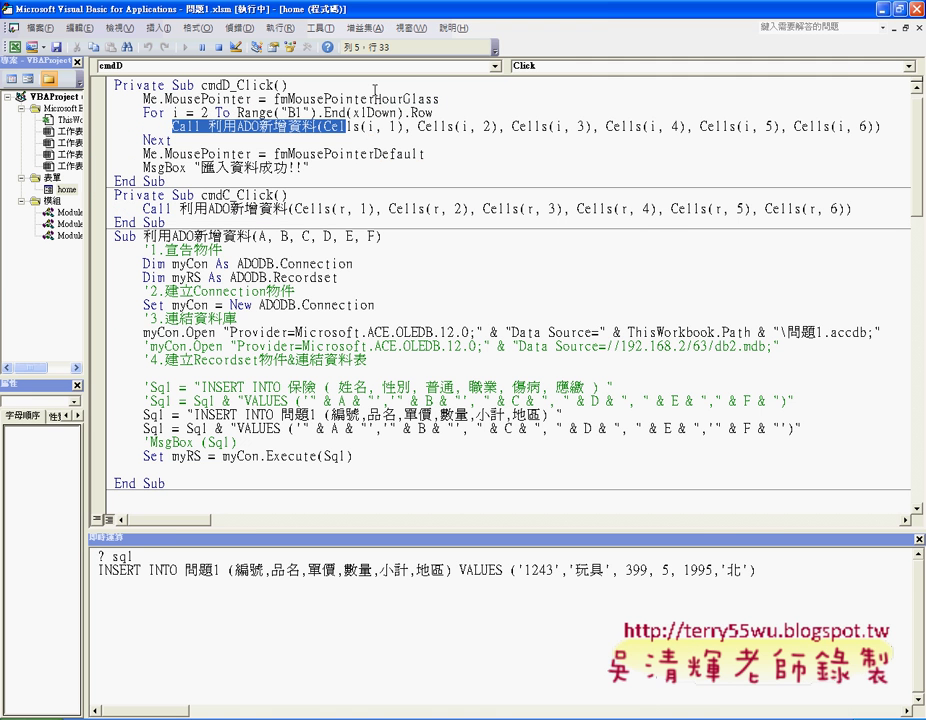
pyautogui.click(211, 100)
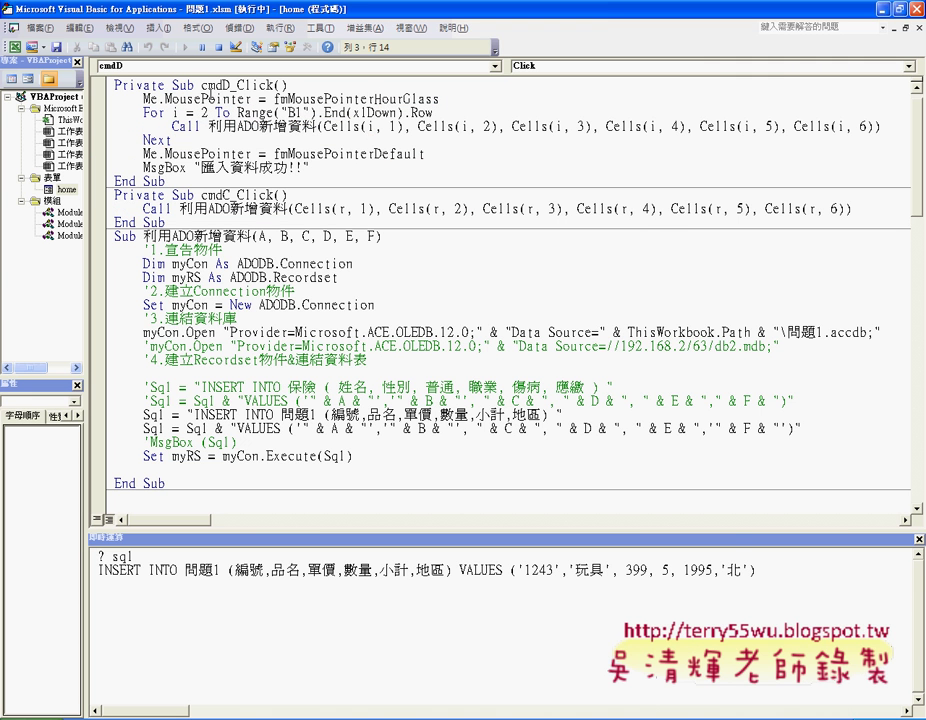
pyautogui.press('F1')
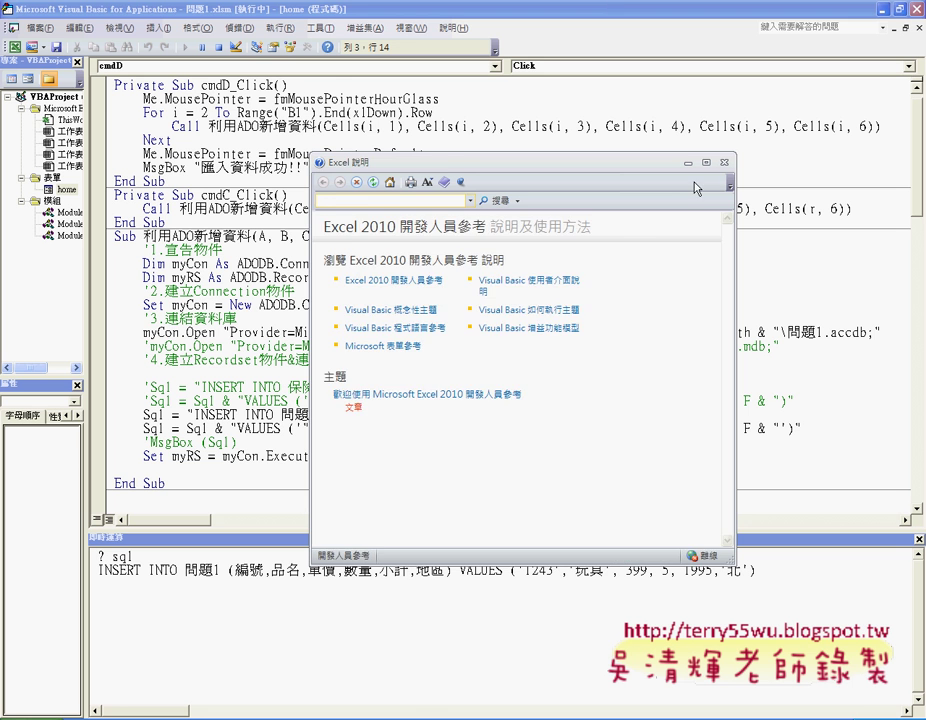
pyautogui.hotkey('alt', 'F4')
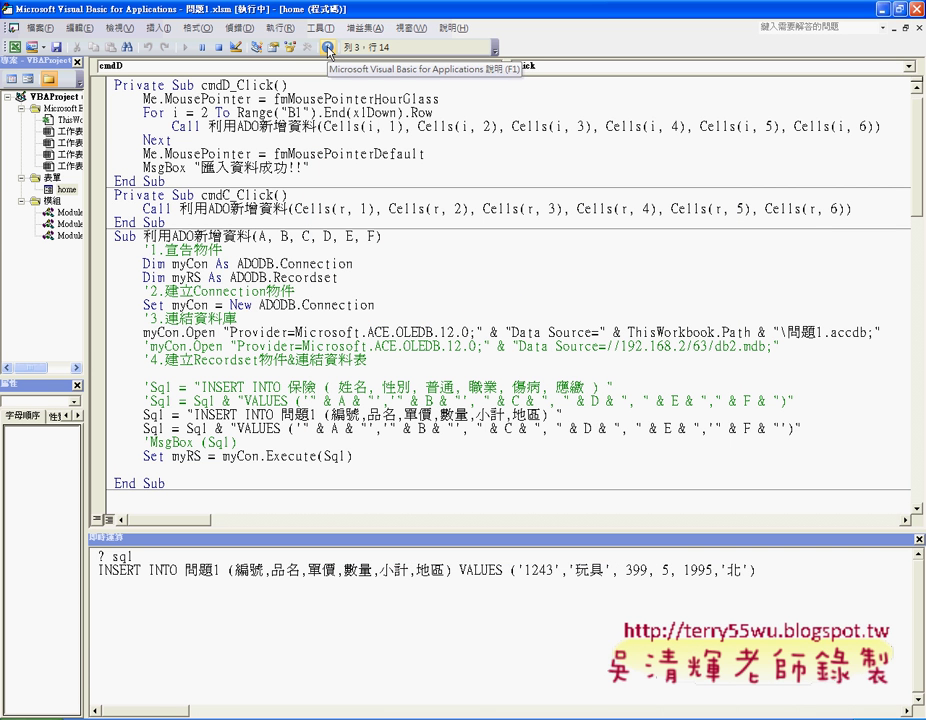
pyautogui.click(327, 47)
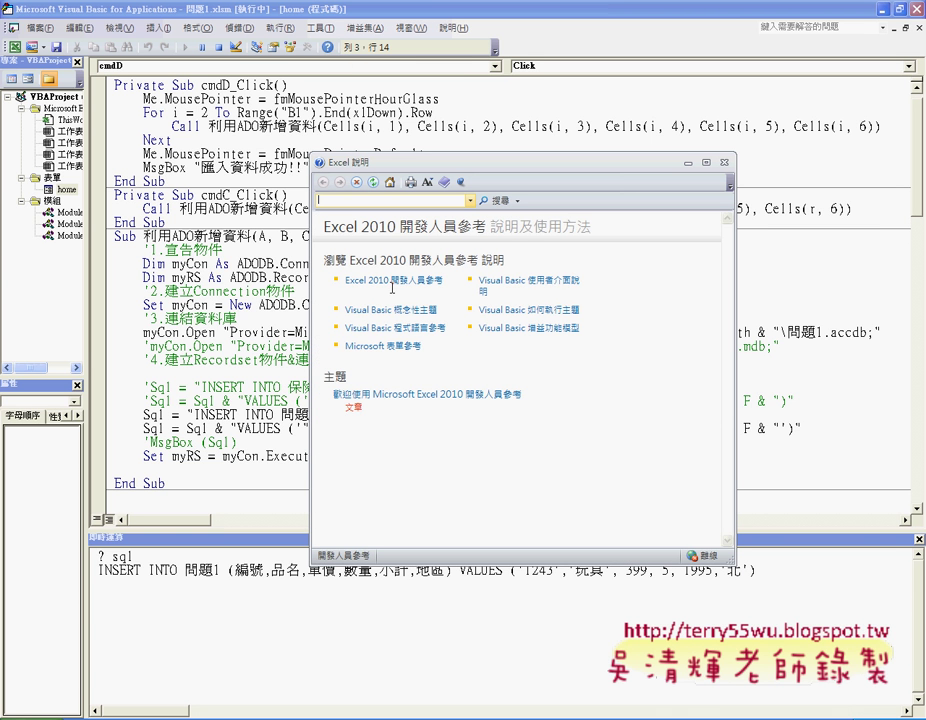